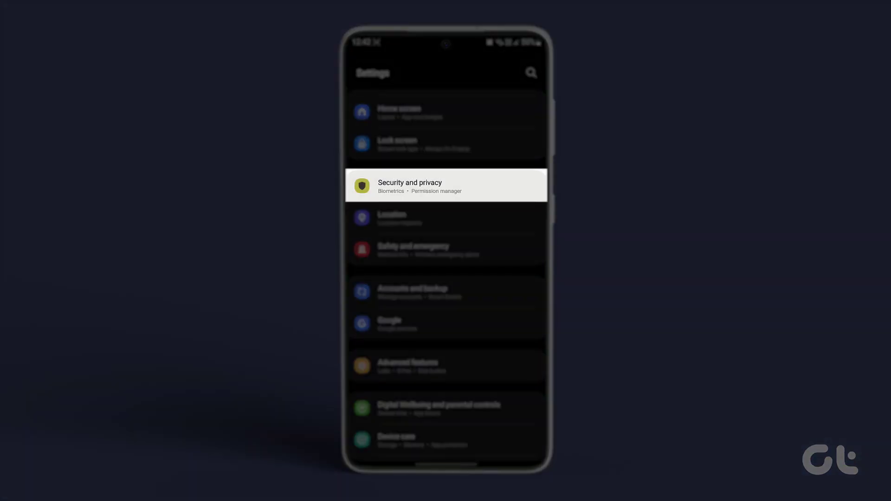
# - Go to Security and privacy and then into Biometrics, showing face and three fingerprints registered
pyautogui.click(483, 183)
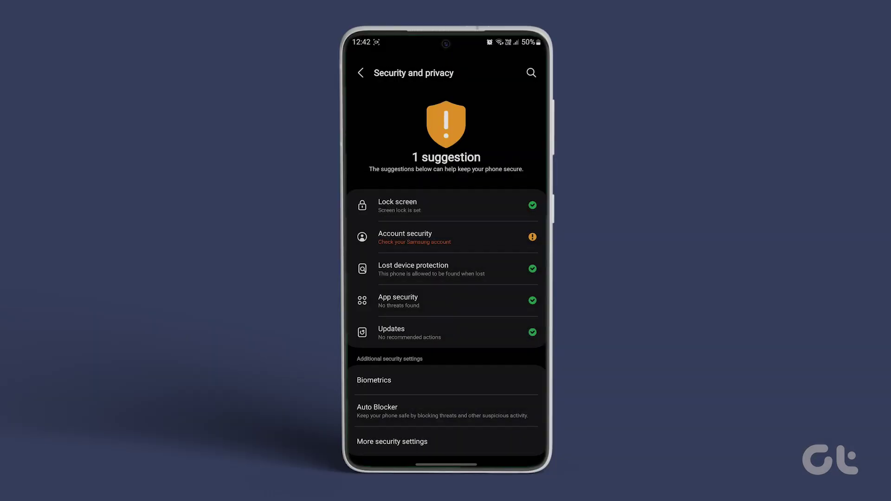
pyautogui.click(458, 380)
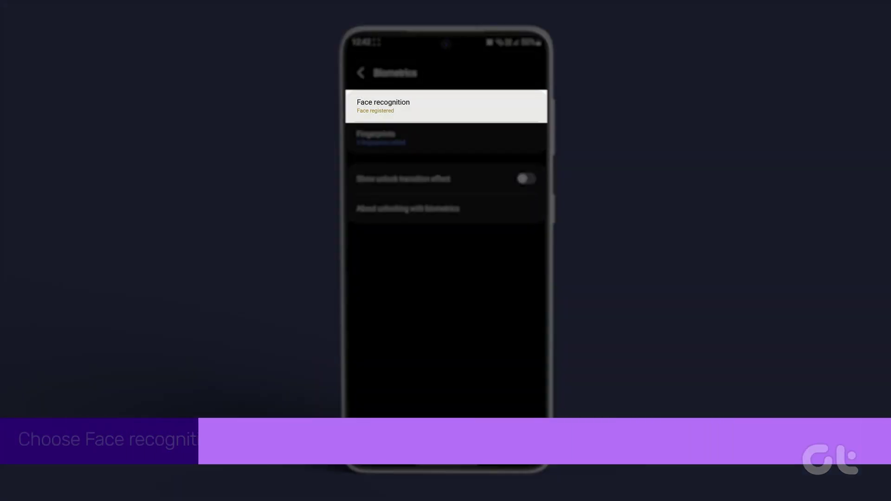
# - Enter Face recognition settings with Face unlock enabled
pyautogui.click(383, 106)
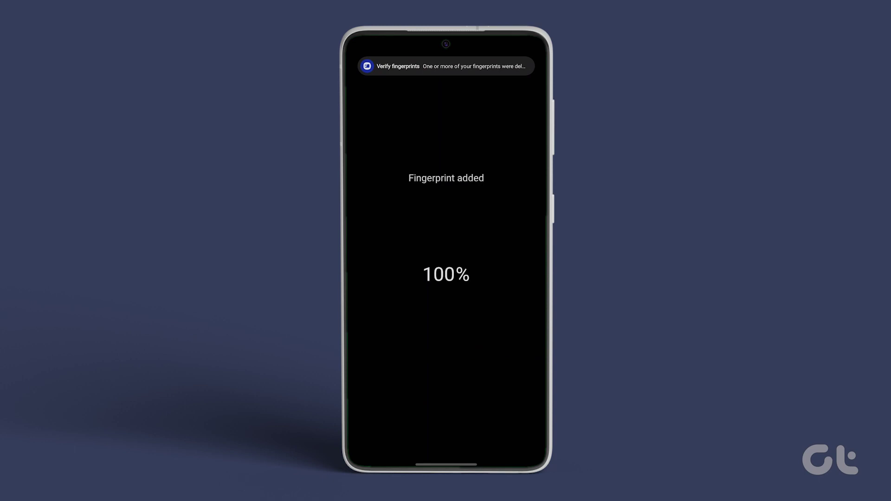
# - Confirm the completed fingerprint scan so four fingerprints are registered
pyautogui.click(446, 450)
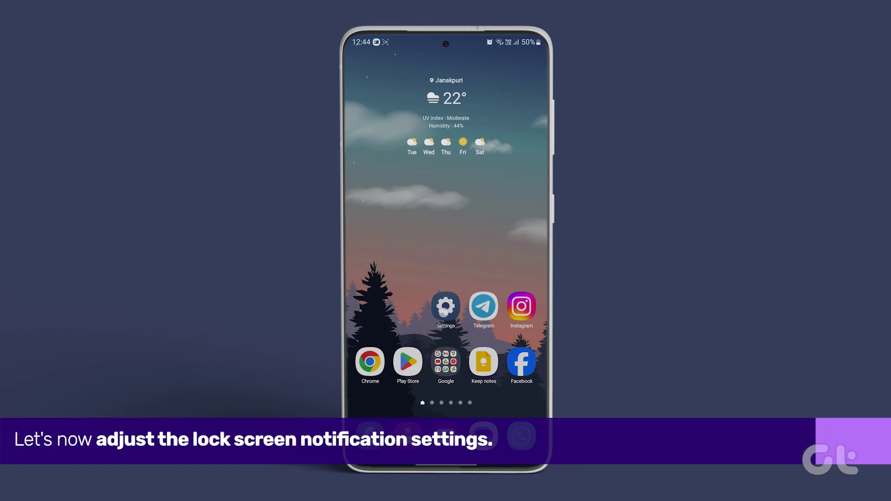
# - Reach Lock screen notifications through Settings > Notifications
pyautogui.click(446, 307)
pyautogui.scroll(-5, 463, 409)
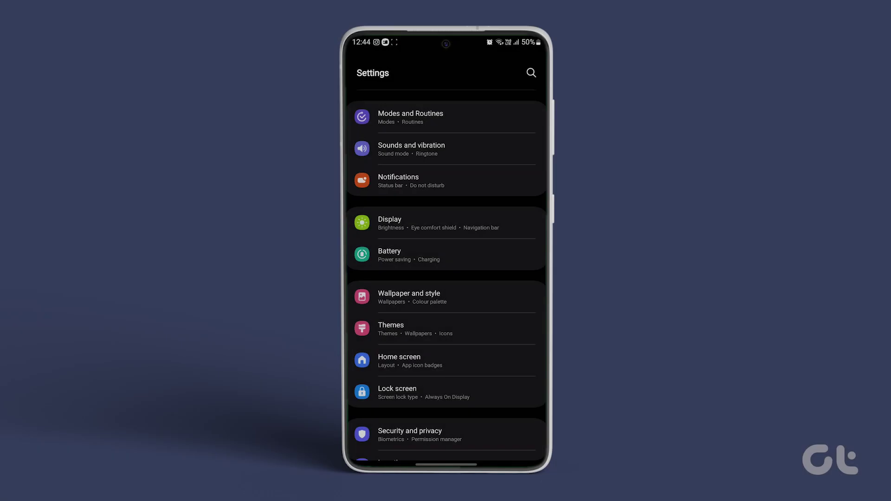
pyautogui.click(445, 180)
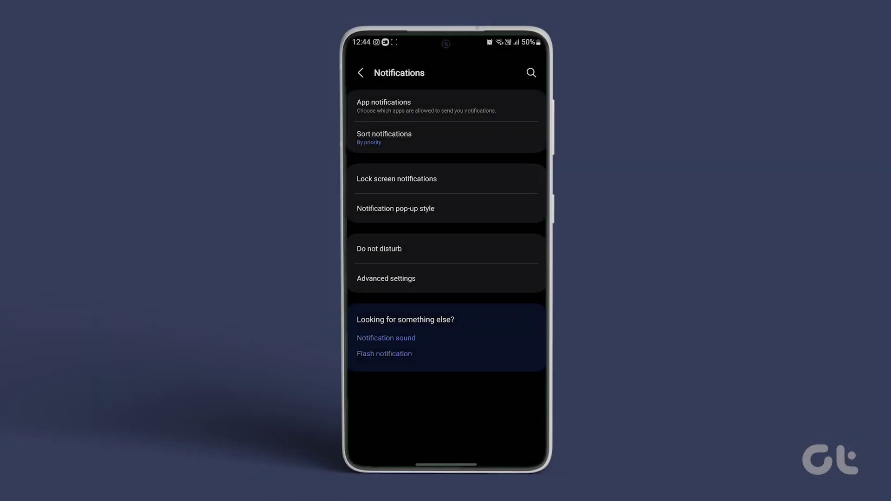
pyautogui.click(516, 180)
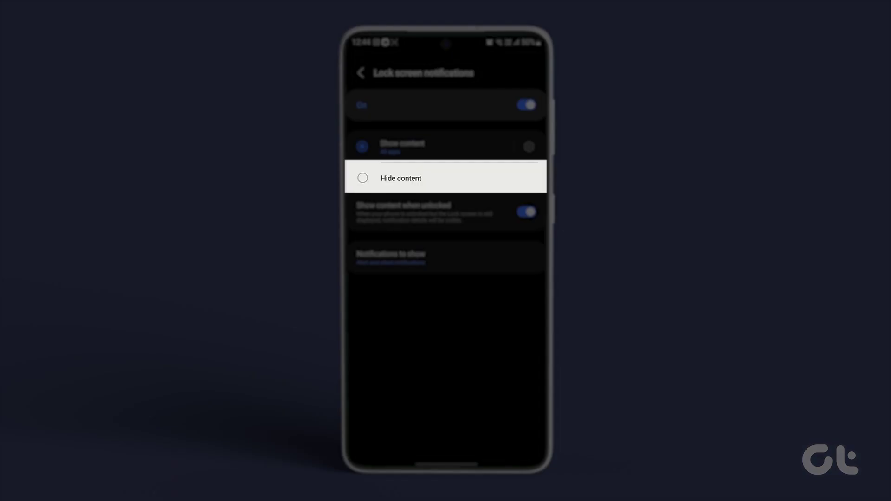
# - Select Hide content for lock screen notifications and bring up Notifications to show
pyautogui.click(537, 178)
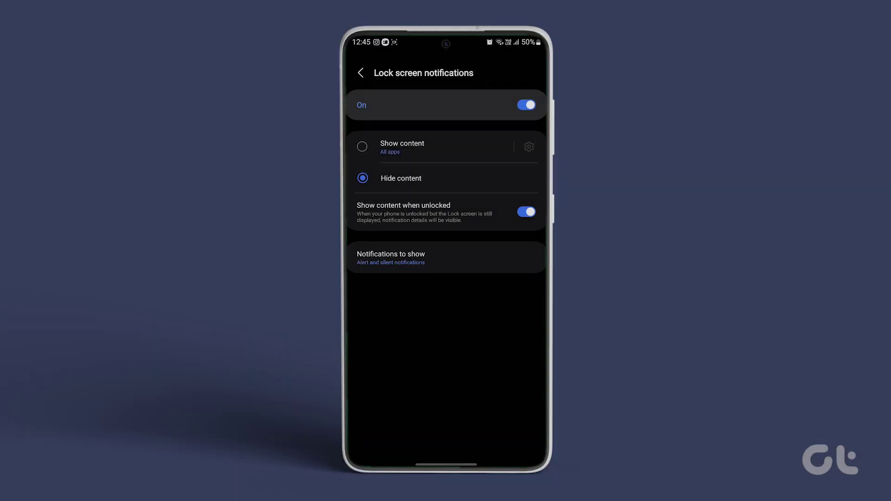
pyautogui.click(483, 257)
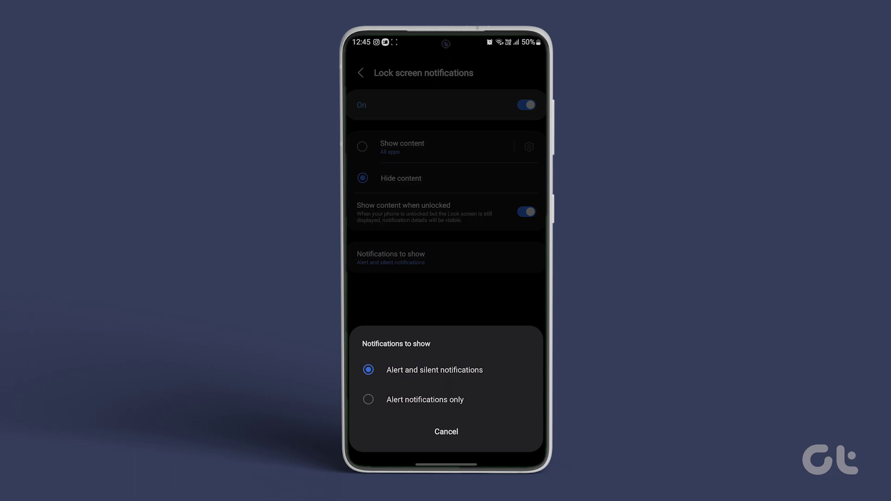